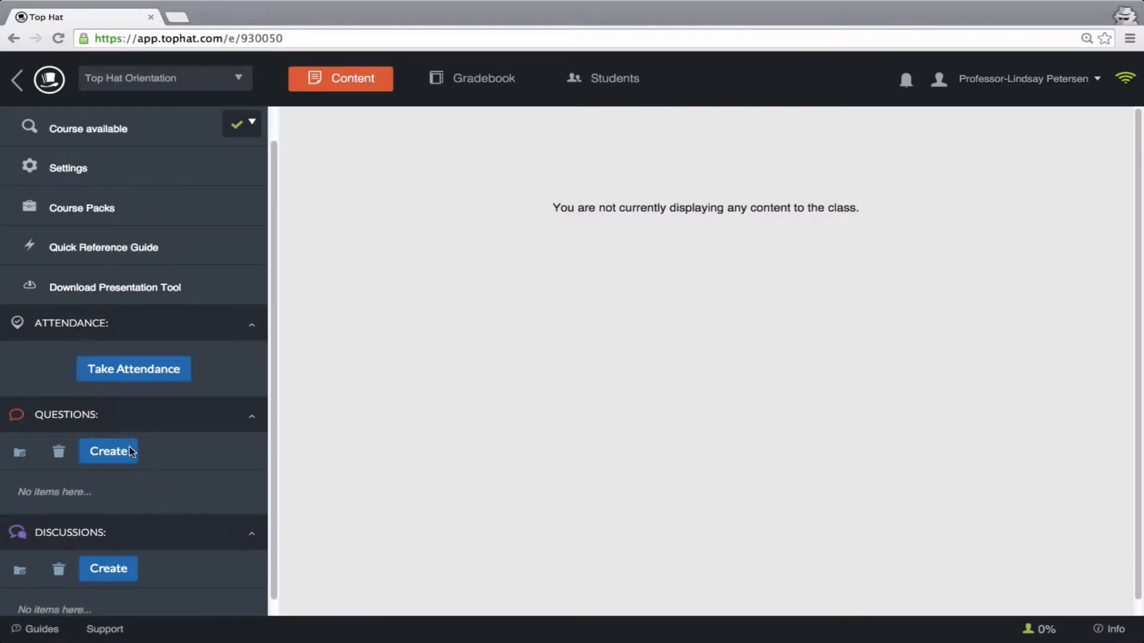
# - Create a Matching Problem question and title it "Lecture 1 - Question 1"
pyautogui.click(131, 455)
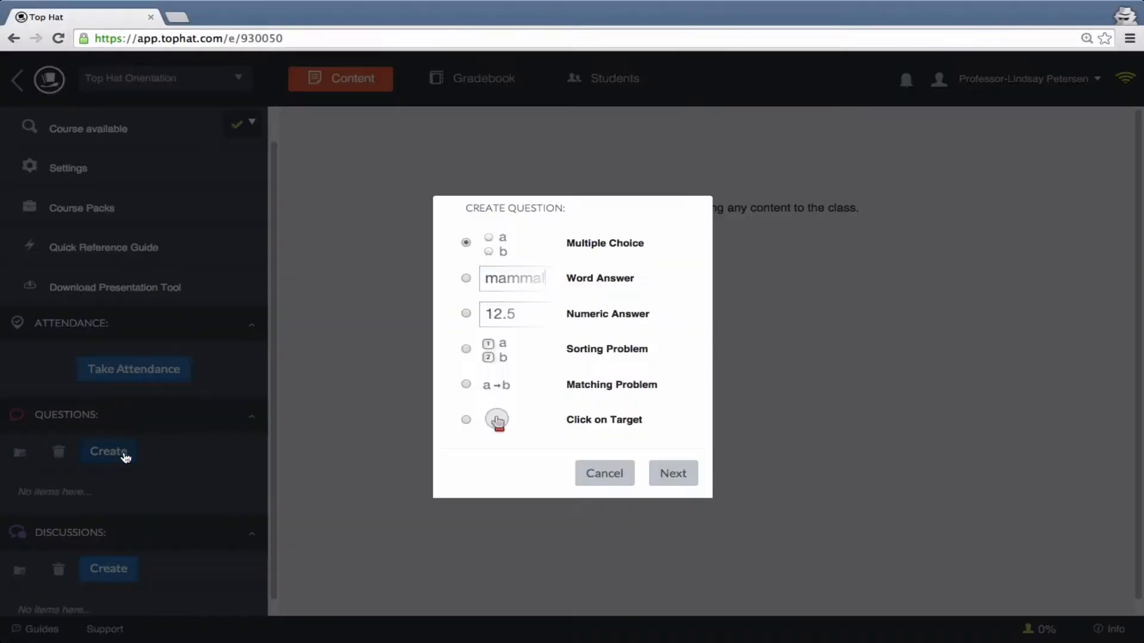
pyautogui.click(466, 385)
pyautogui.click(671, 477)
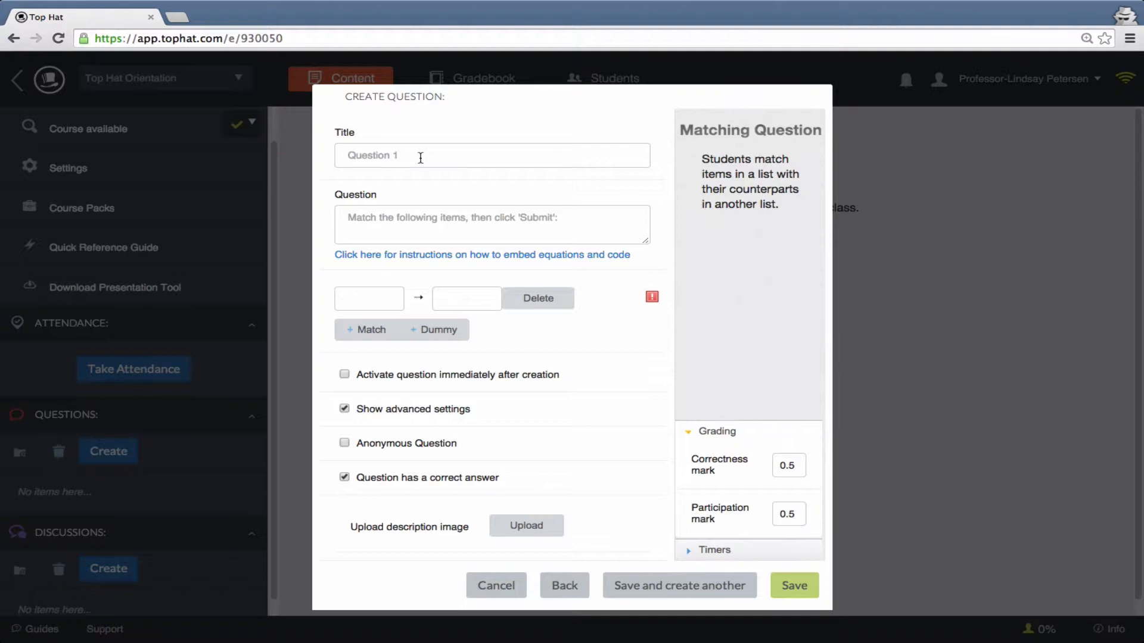
pyautogui.write('Lecture 1 - Question 1')
# - Enter the question text "Match the following countries with their capital city, then press submit."
pyautogui.click(456, 220)
pyautogui.write('Match the fo')
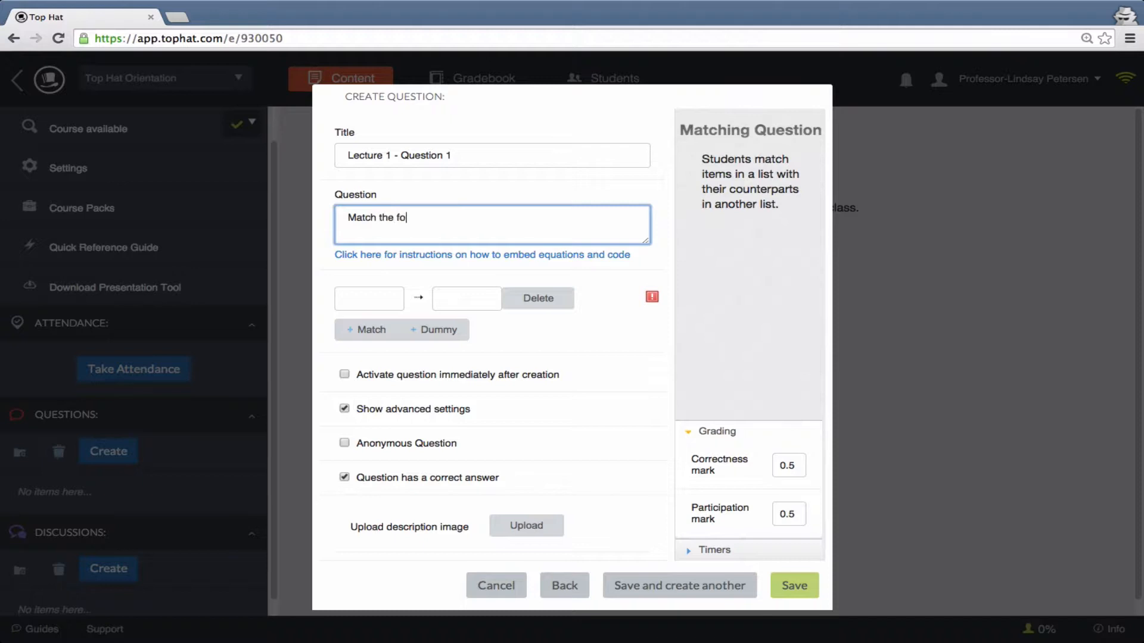
pyautogui.write('llowing countries with their capit')
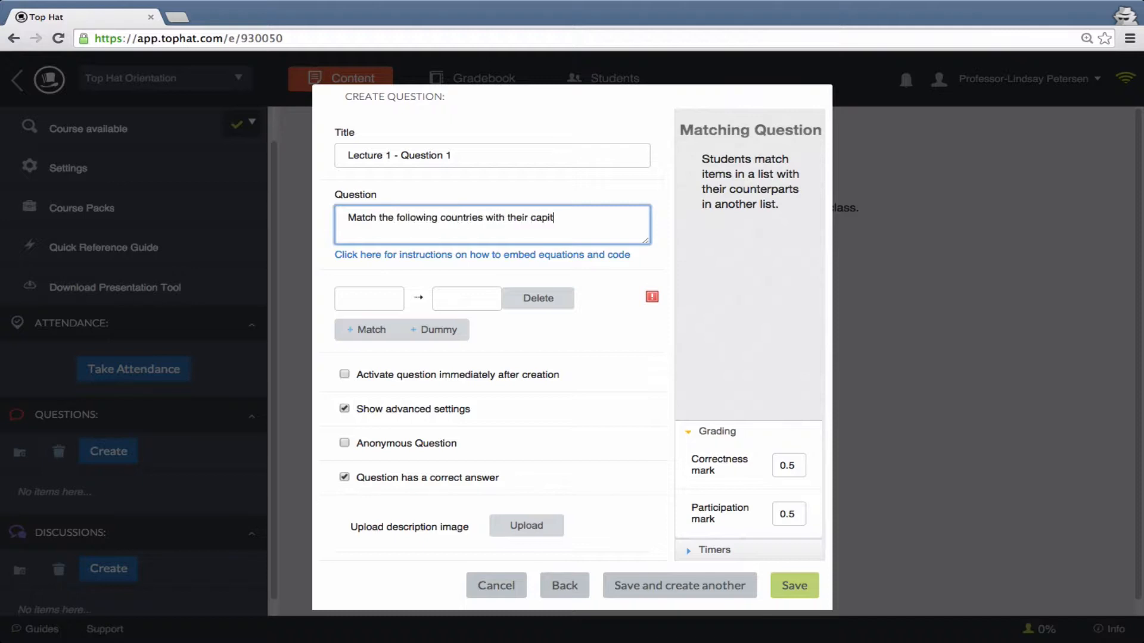
pyautogui.write('al city, then press submit.')
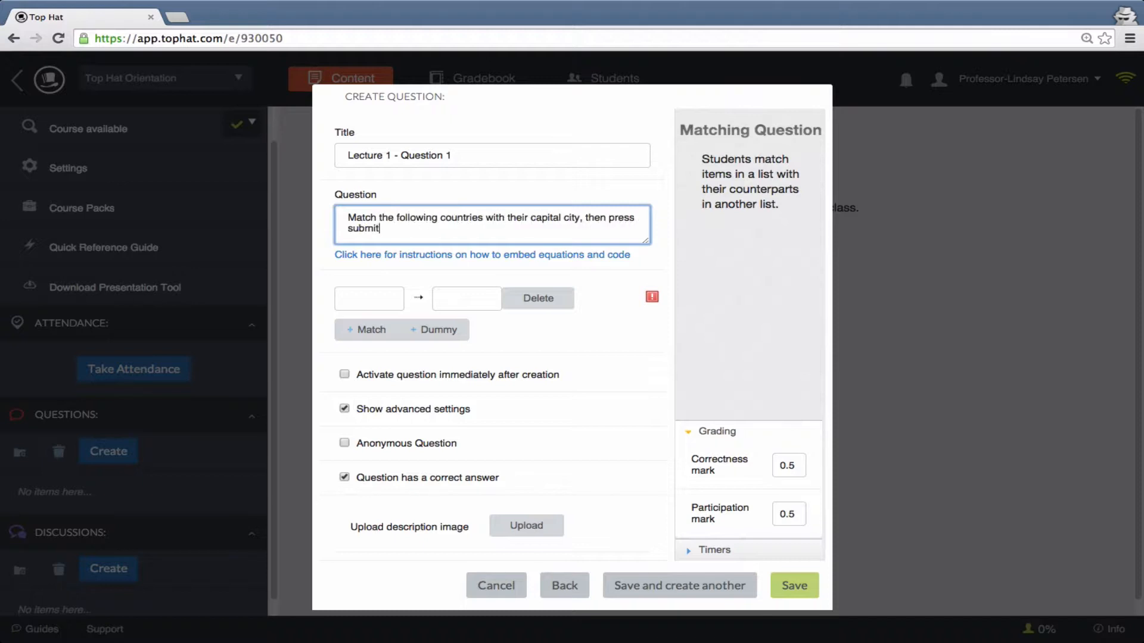
# - Fill in the first matching pair with USA and Washington DC
pyautogui.click(393, 296)
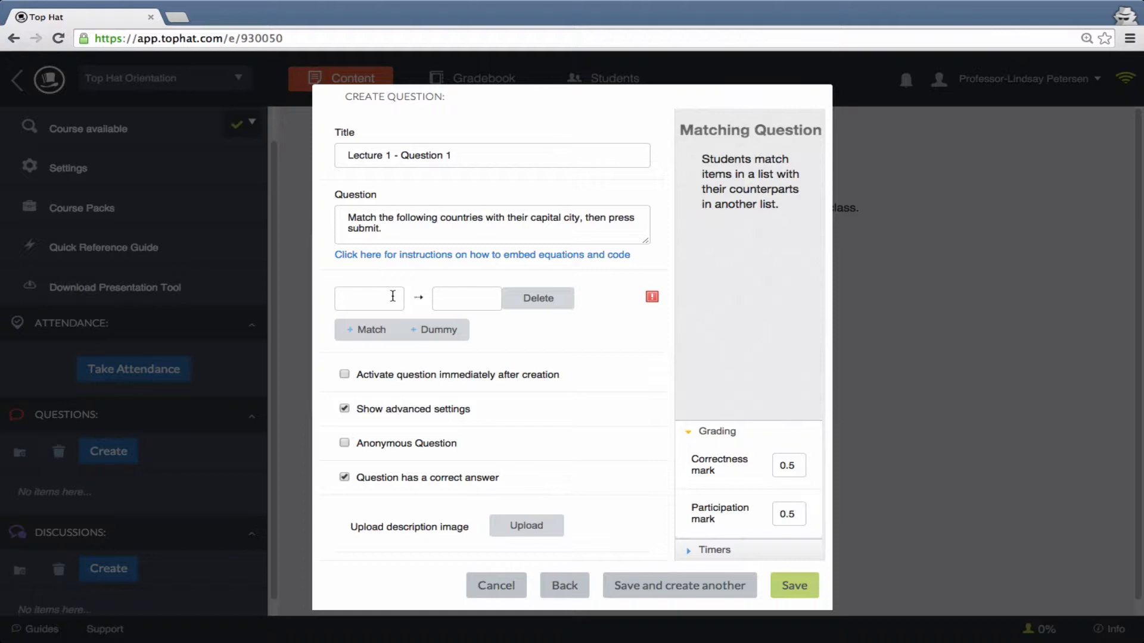
pyautogui.write('USA')
pyautogui.click(457, 298)
pyautogui.write('Washington')
pyautogui.write(' DC')
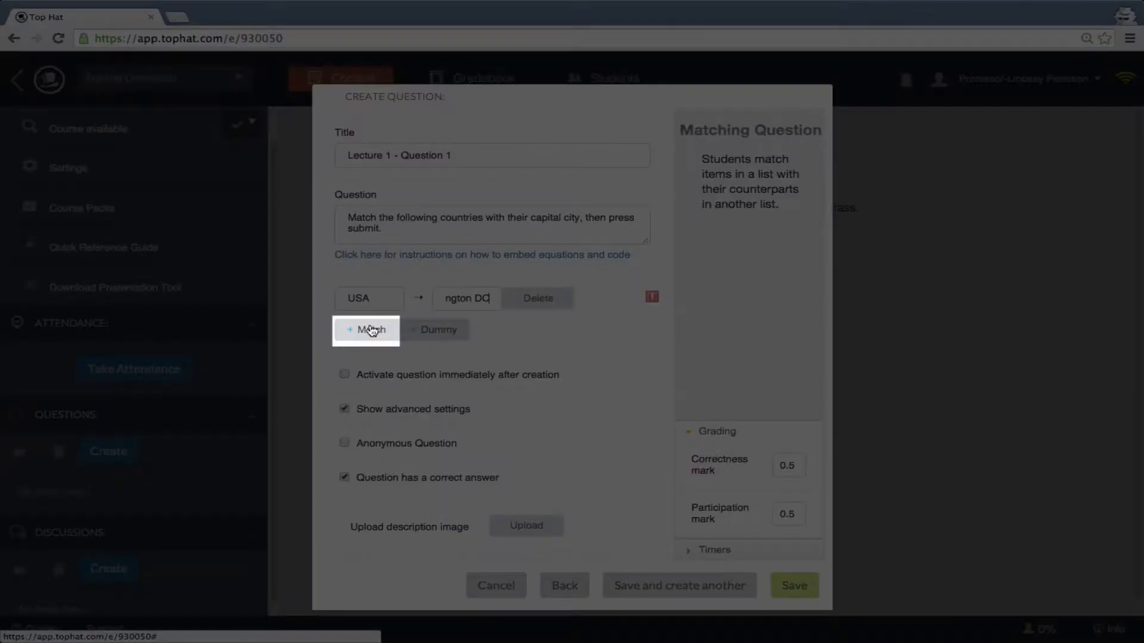
# - Add a second matching pair linking Canada to Ottawa
pyautogui.click(371, 330)
pyautogui.click(370, 314)
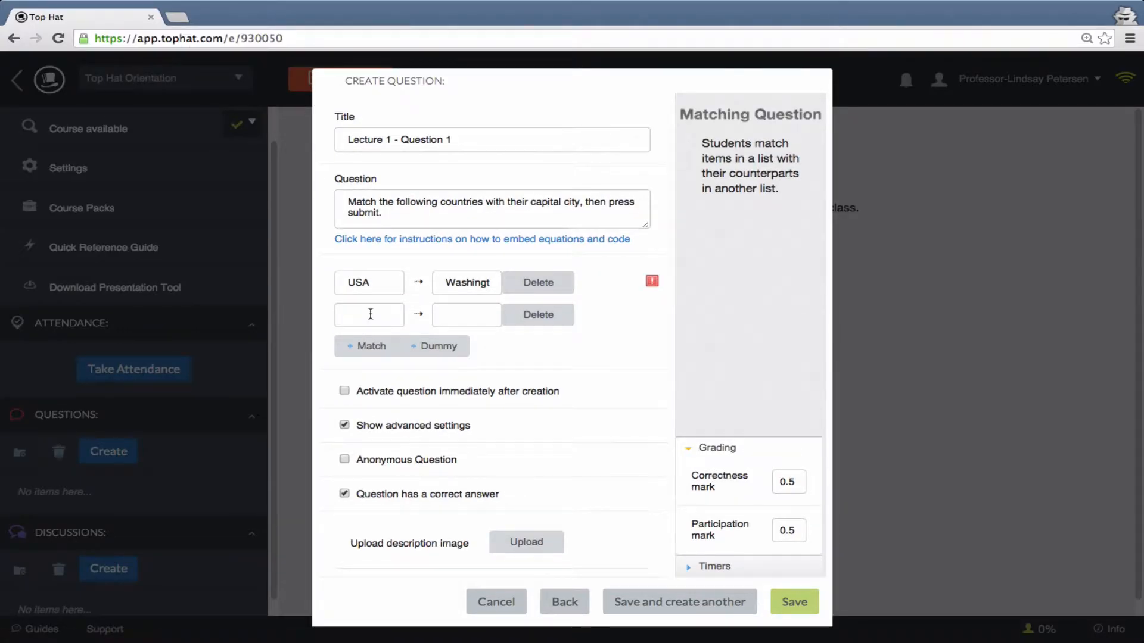
pyautogui.write('Canada')
pyautogui.click(451, 319)
pyautogui.write('Ottawa')
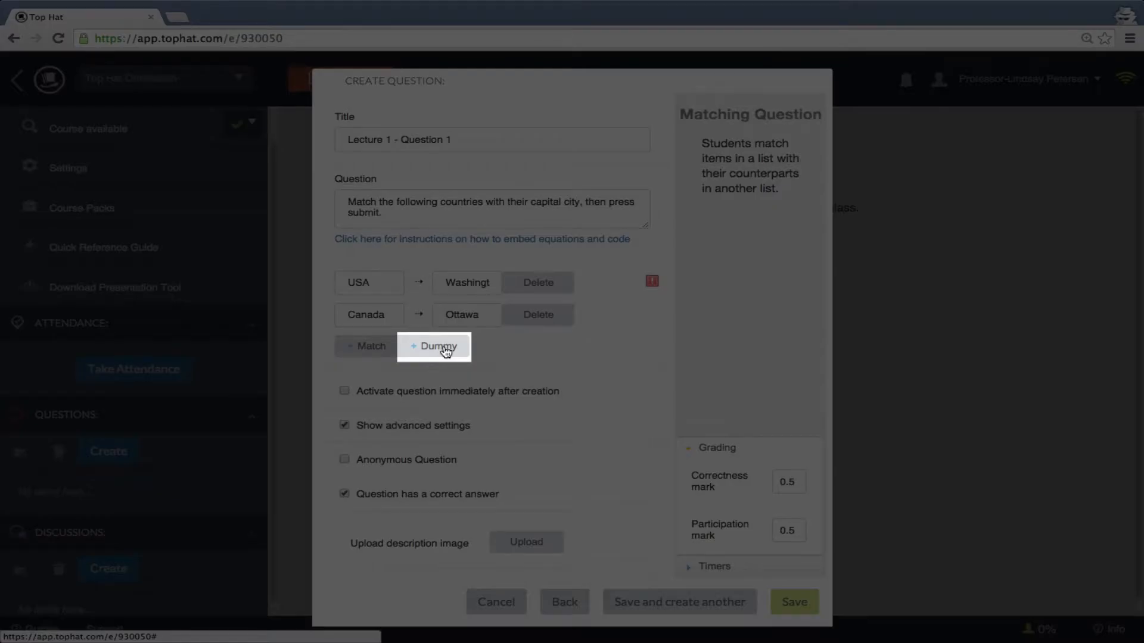
# - Add a dummy answer, Toronto, that has no matching country
pyautogui.click(444, 350)
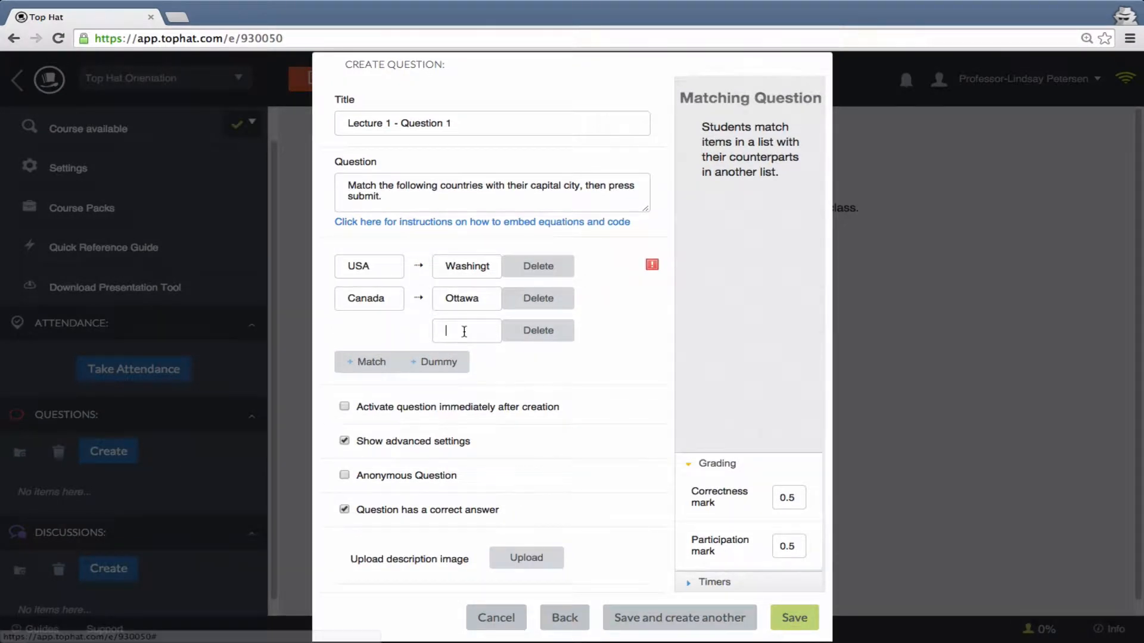
pyautogui.write('Toronto')
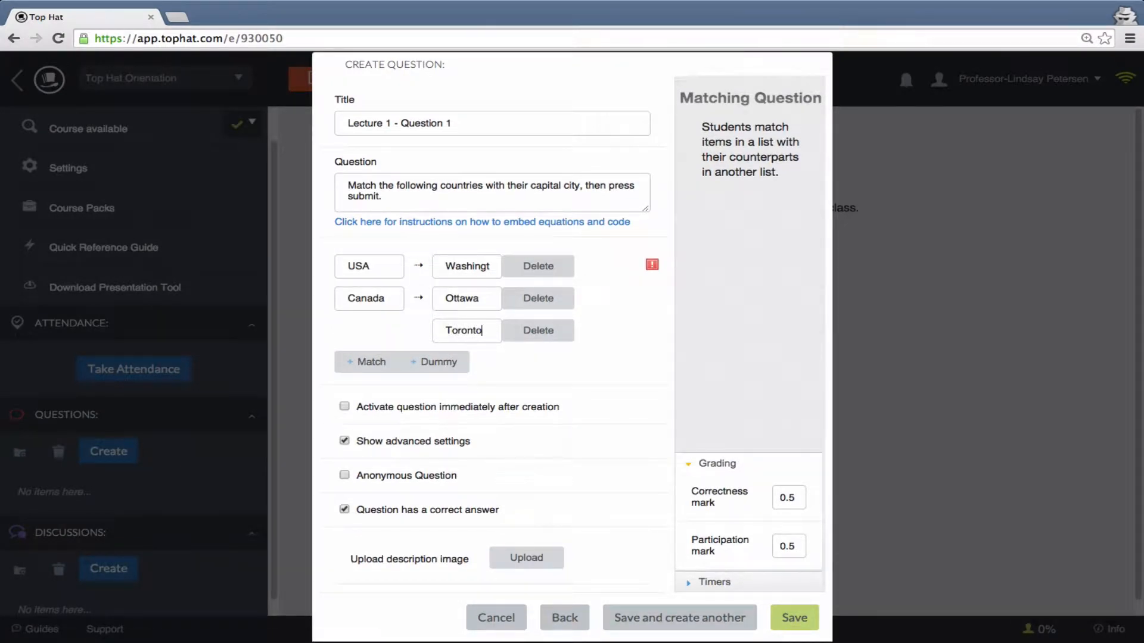
pyautogui.click(531, 367)
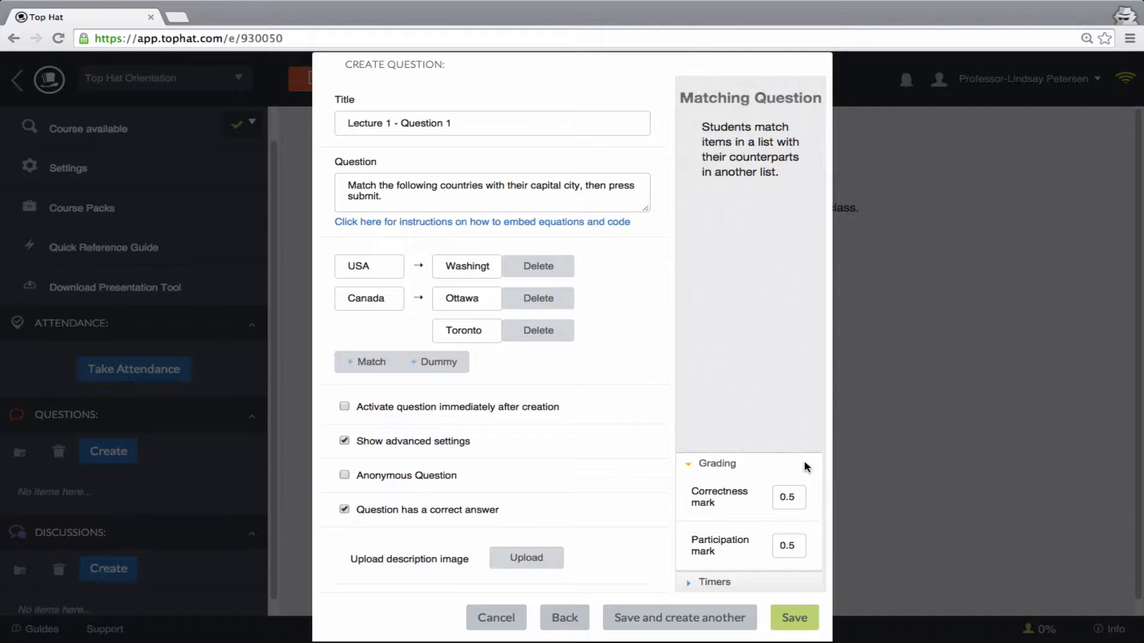
# - Set the question's grading to a correctness mark of 4 and a participation mark of 1
pyautogui.click(804, 499)
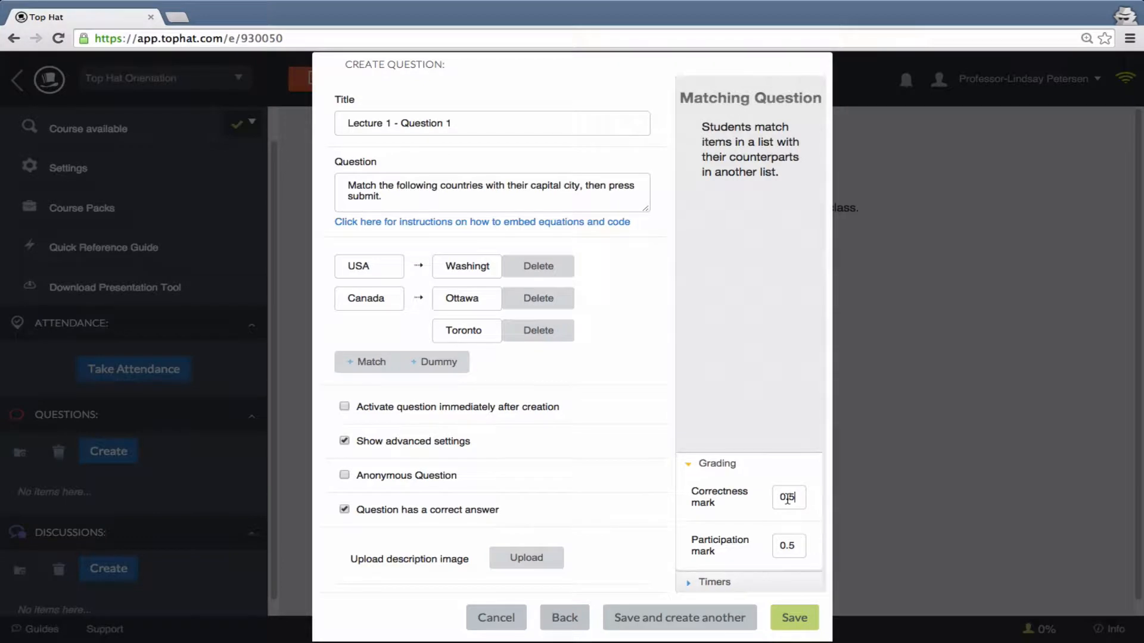
pyautogui.doubleClick(788, 499)
pyautogui.write('4')
pyautogui.doubleClick(787, 545)
pyautogui.write('1')
# - Enable the question's timer with a time limit of 60 seconds
pyautogui.click(716, 582)
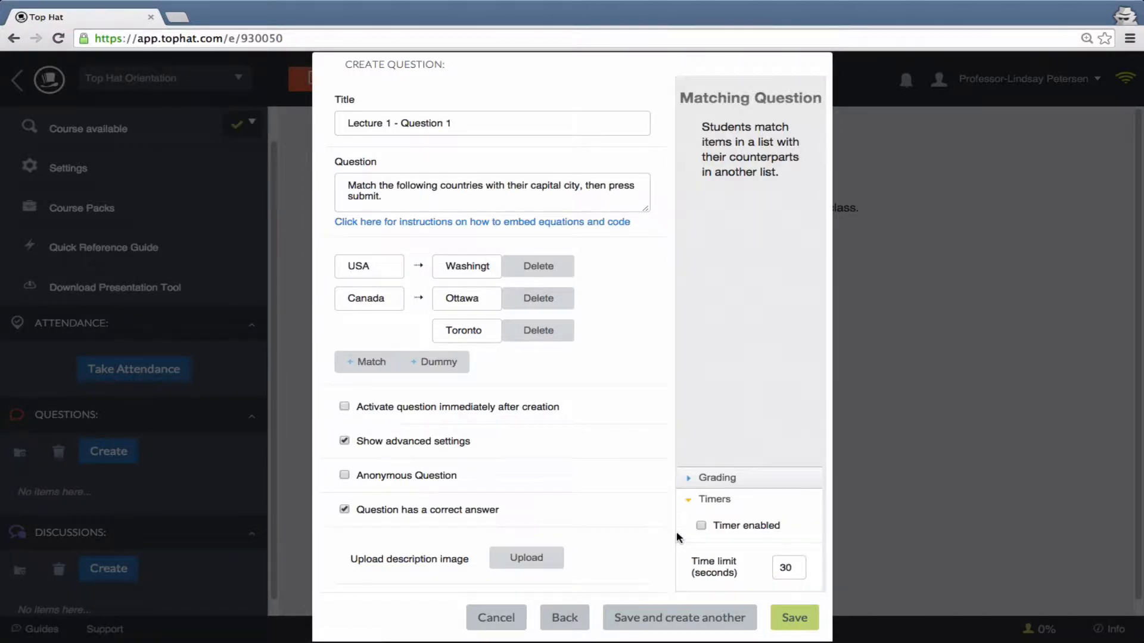
pyautogui.click(701, 527)
pyautogui.moveTo(792, 567); pyautogui.dragTo(767, 567)
pyautogui.write('60')
# - Turn the anonymous question option on and back off
pyautogui.click(344, 476)
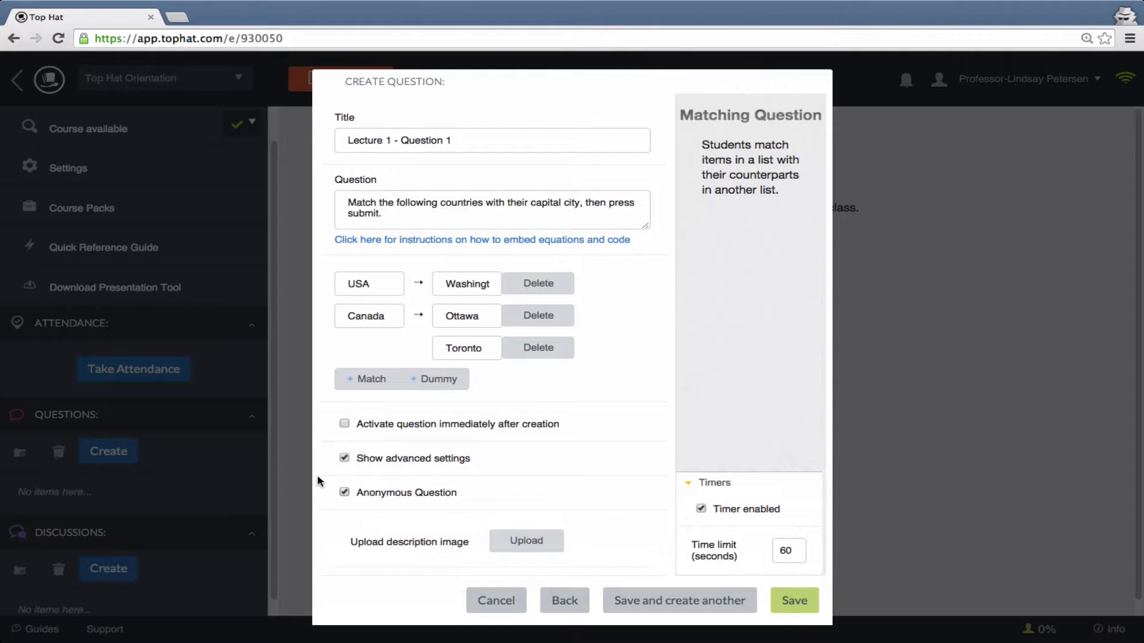
pyautogui.click(344, 492)
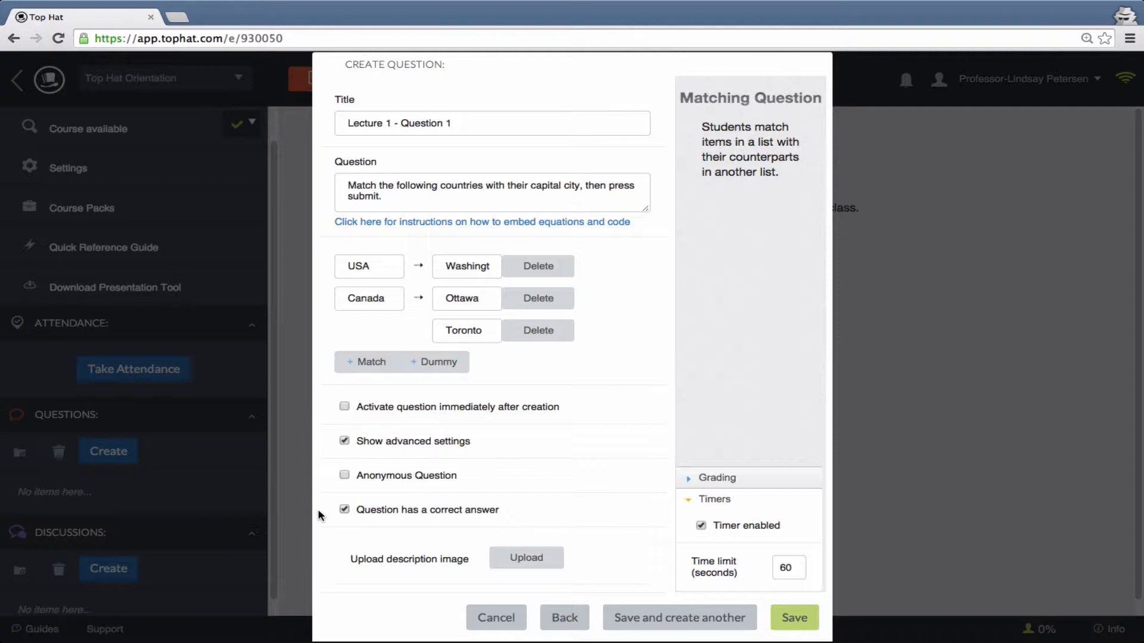
# - Upload map_of_north-america.jpg as the description image and save the question
pyautogui.click(526, 557)
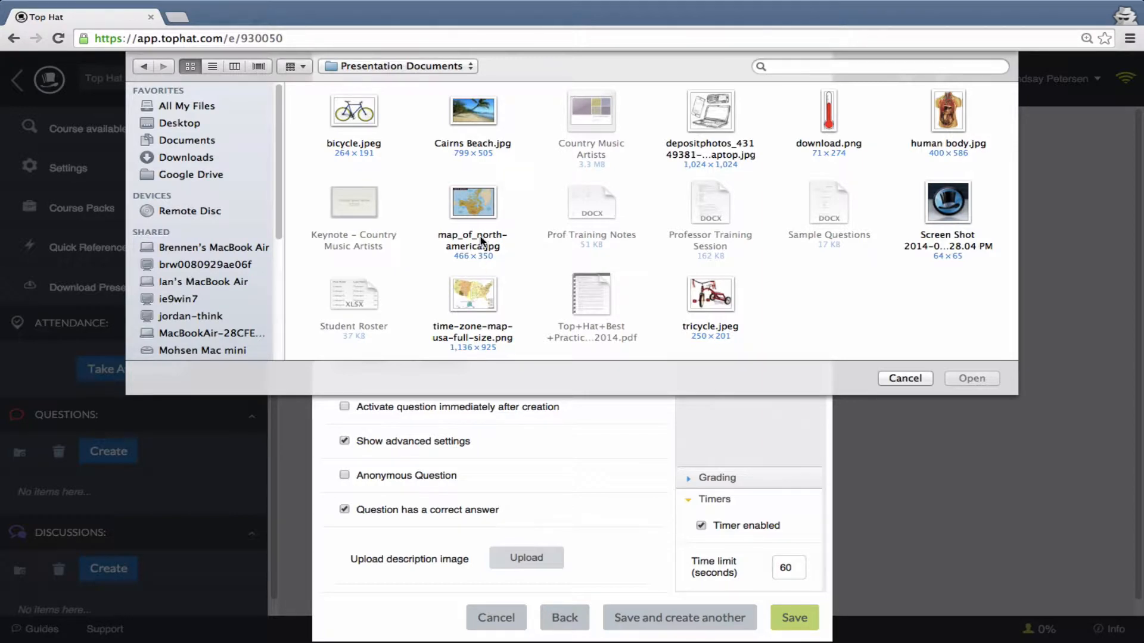
pyautogui.click(481, 207)
pyautogui.click(971, 379)
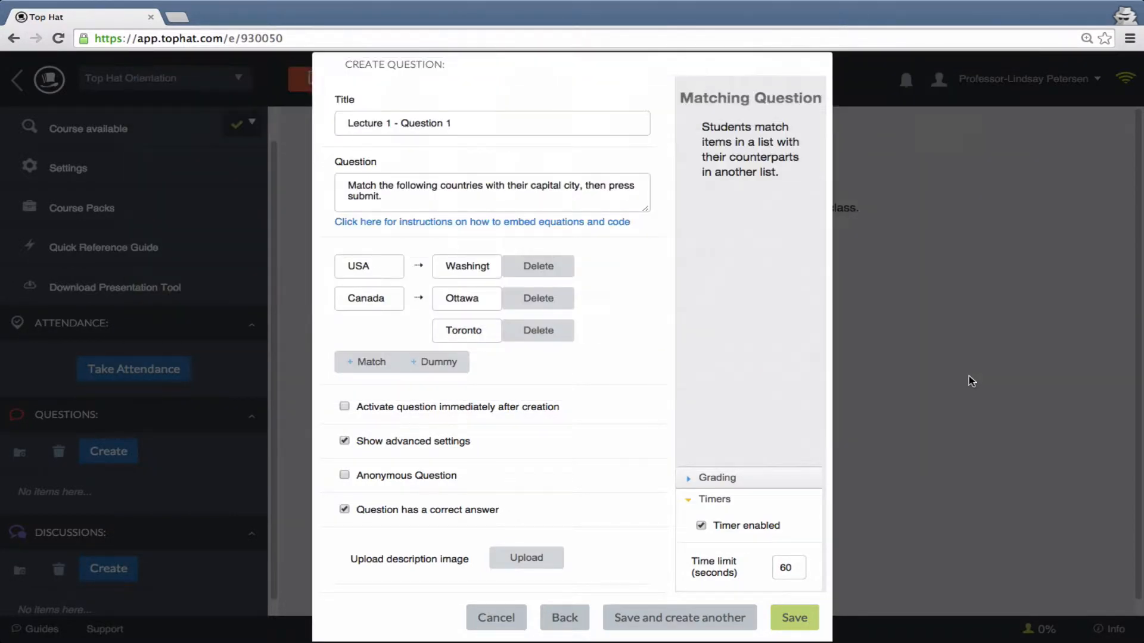
pyautogui.scroll(-3, 637, 480)
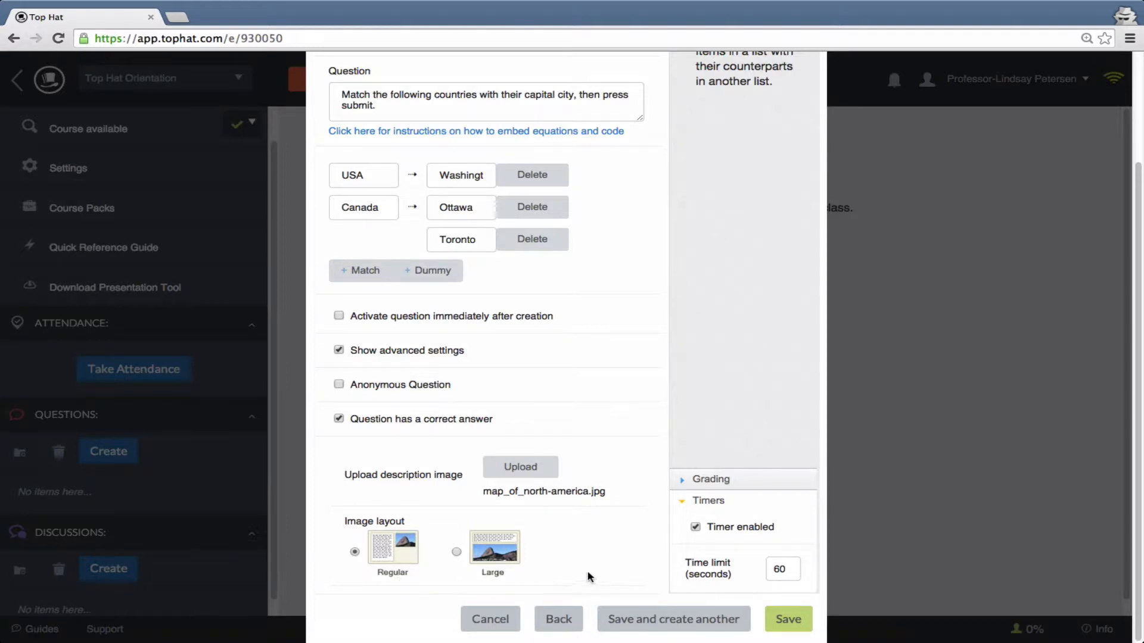
pyautogui.click(782, 619)
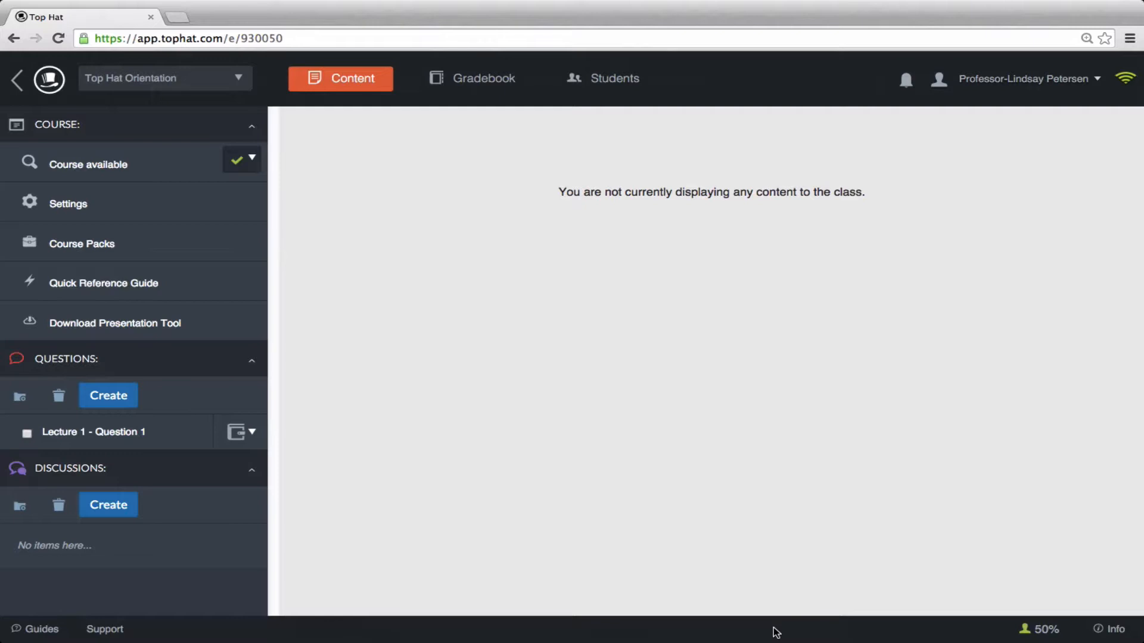
# - Set the status of Lecture 1 - Question 1 to Ask so online students can see and answer it
pyautogui.click(249, 431)
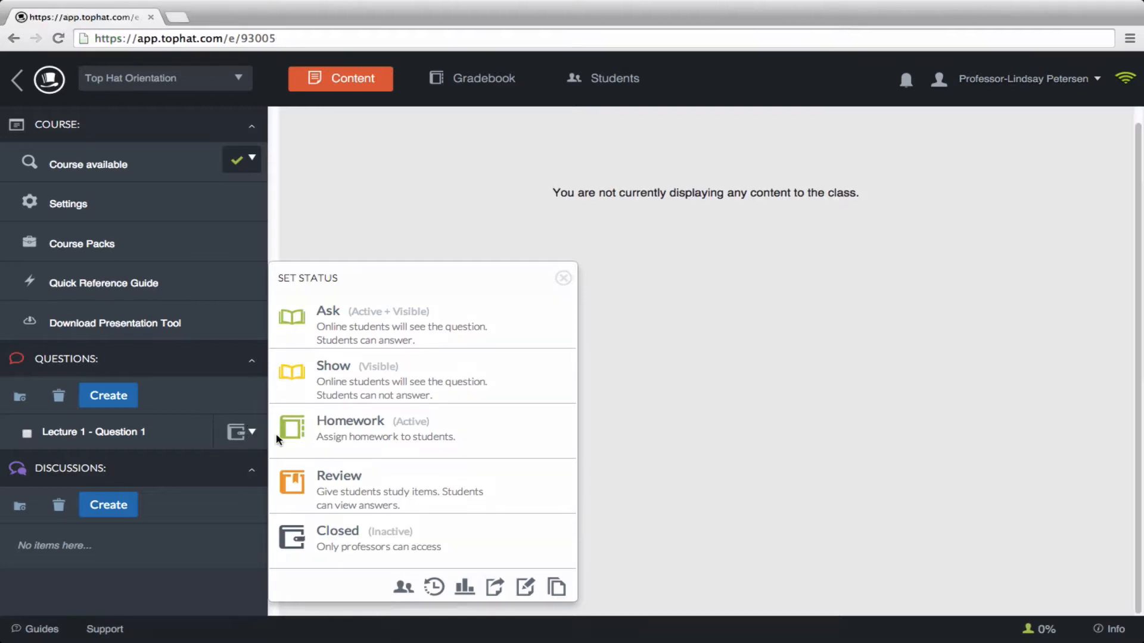
pyautogui.click(381, 319)
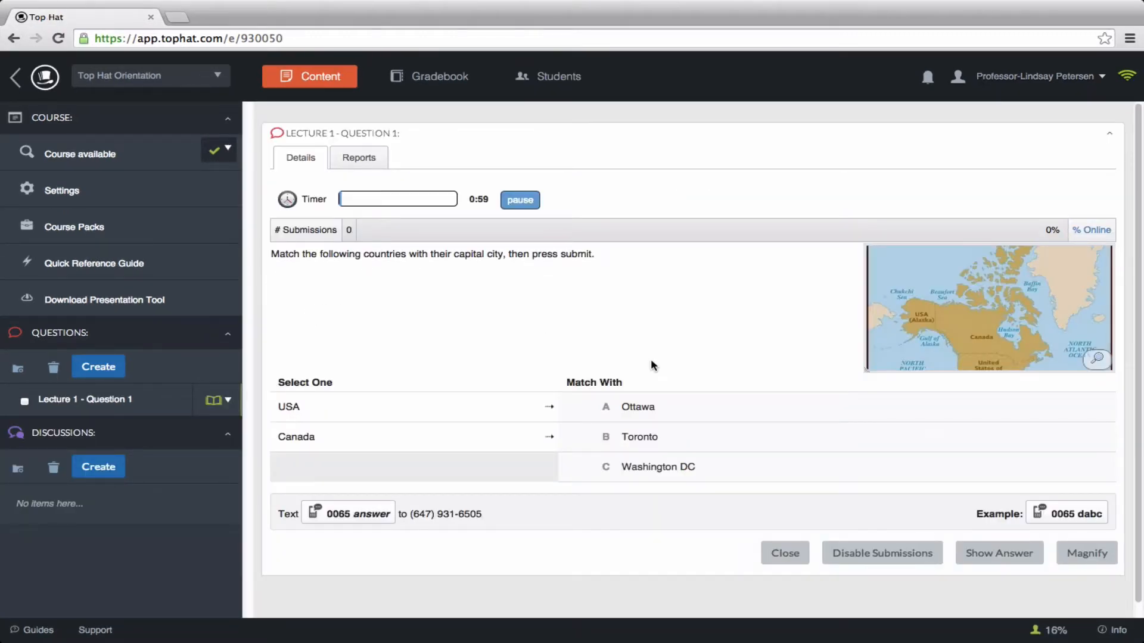
# - Magnify the displayed question and pause its timer
pyautogui.click(1085, 555)
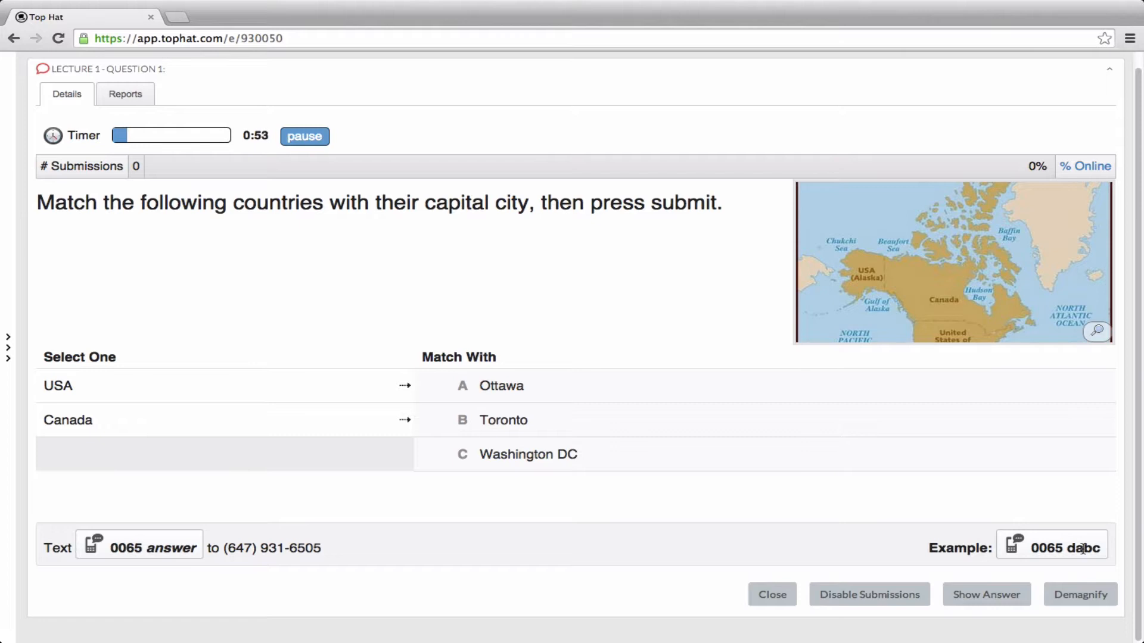
pyautogui.click(311, 139)
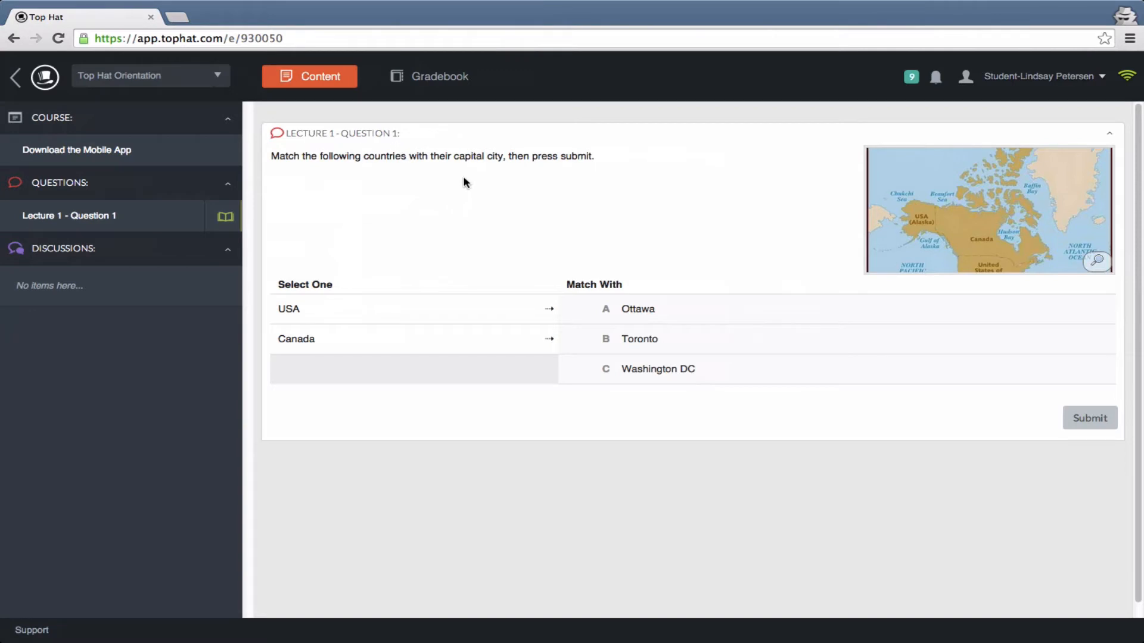
# - In the student view, match USA with Washington DC and Canada with Ottawa, and submit the answer
pyautogui.click(288, 305)
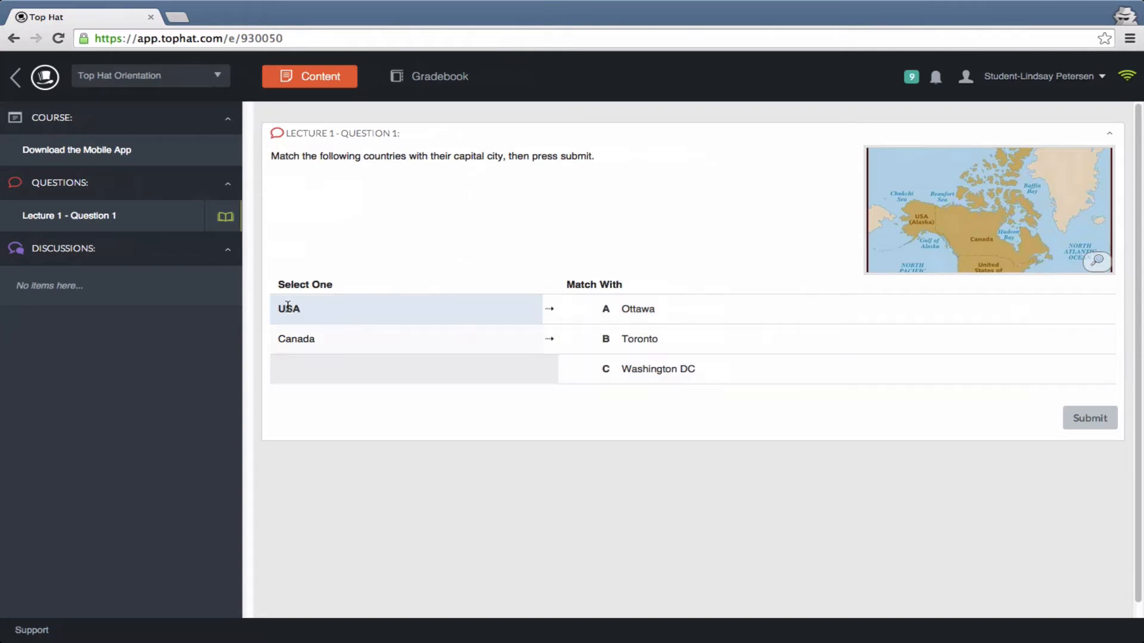
pyautogui.click(628, 368)
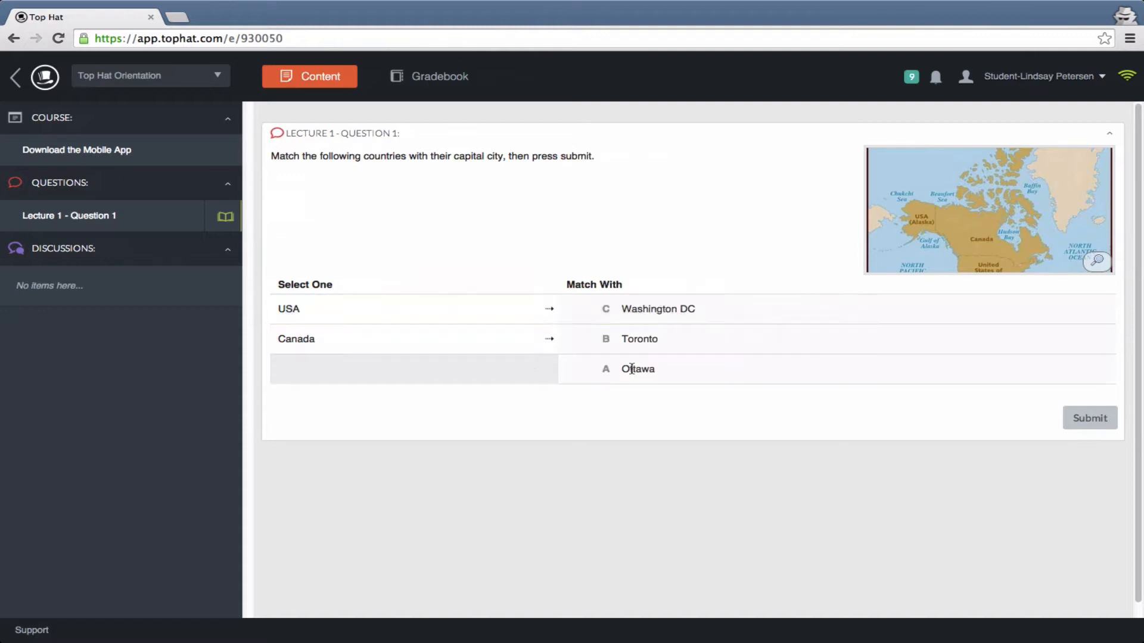
pyautogui.click(393, 346)
pyautogui.click(642, 364)
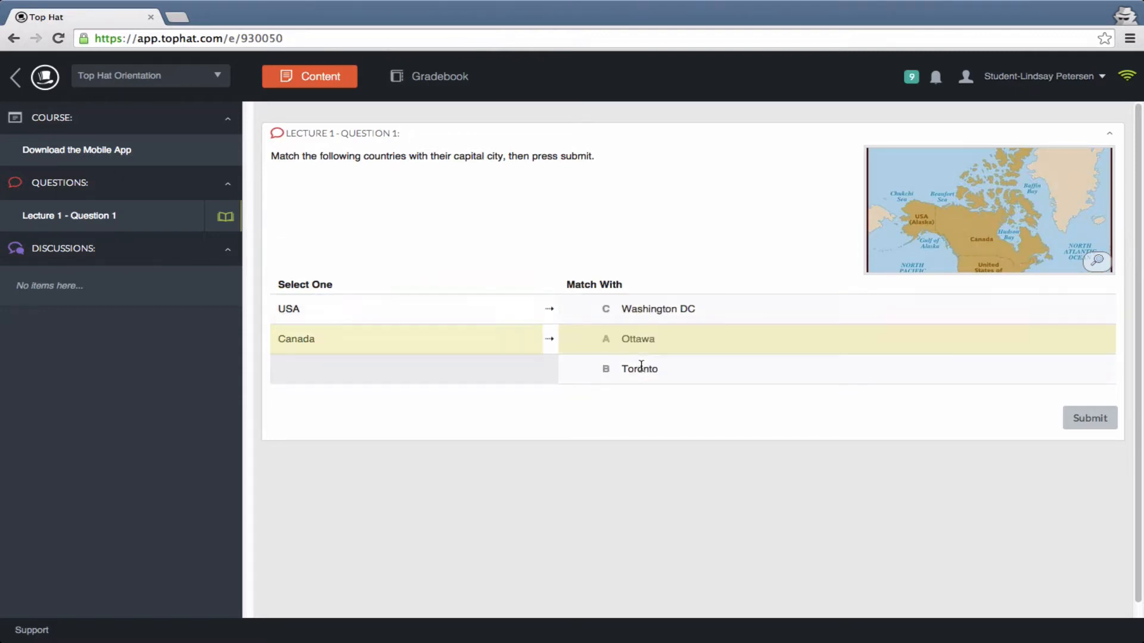
pyautogui.click(1097, 417)
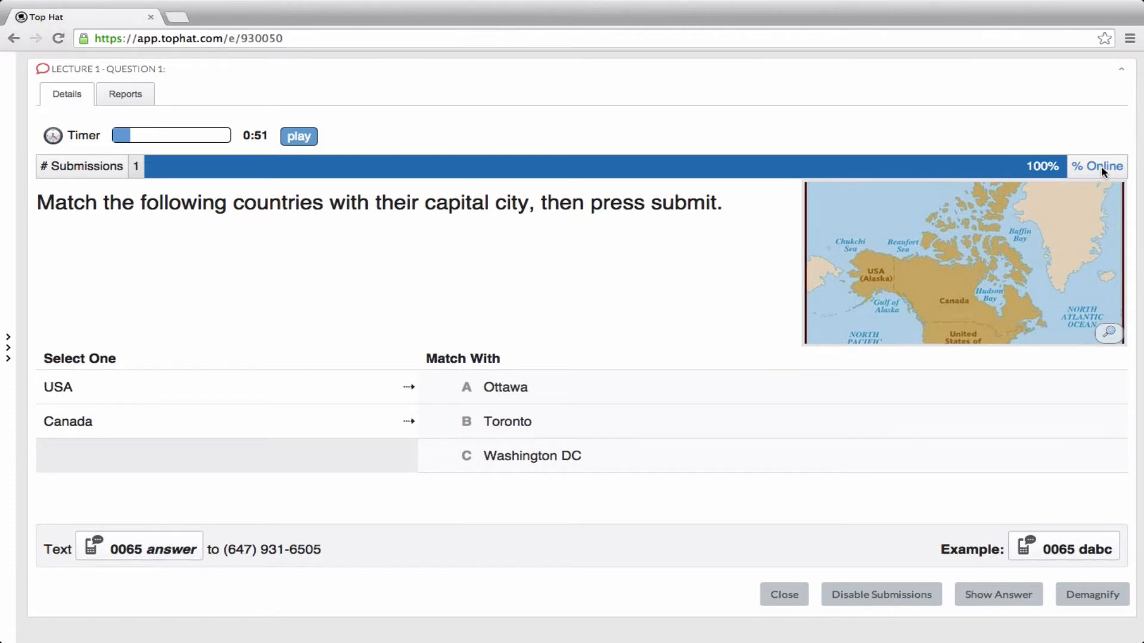
# - View the professor's submissions bar as a percentage of enrolled students, and return it to the percentage online
pyautogui.click(1102, 169)
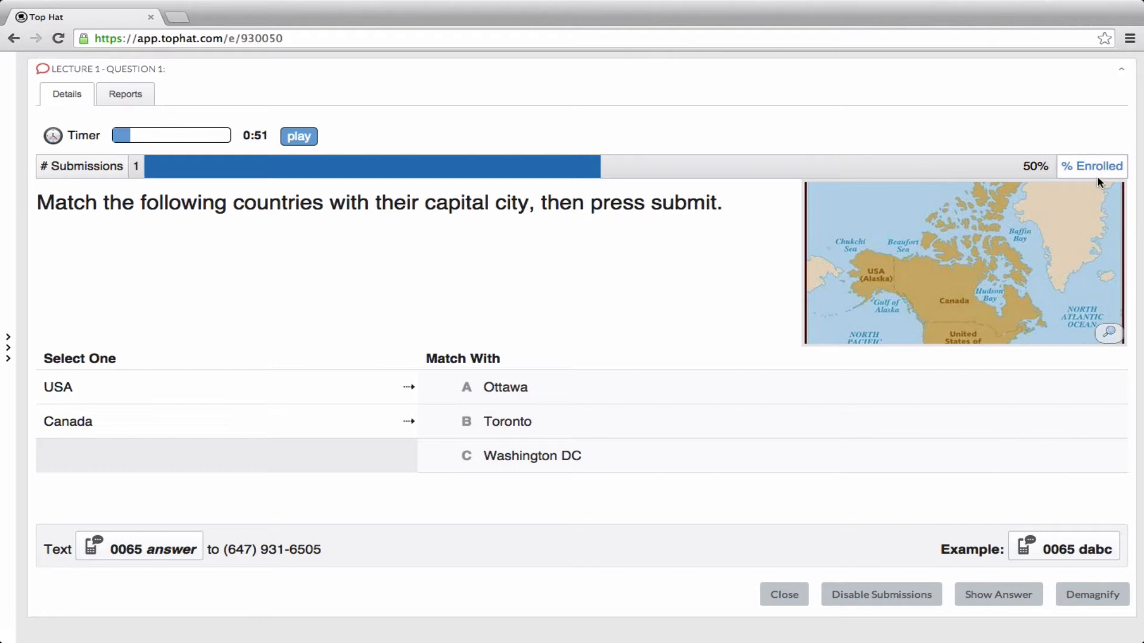
pyautogui.click(1099, 169)
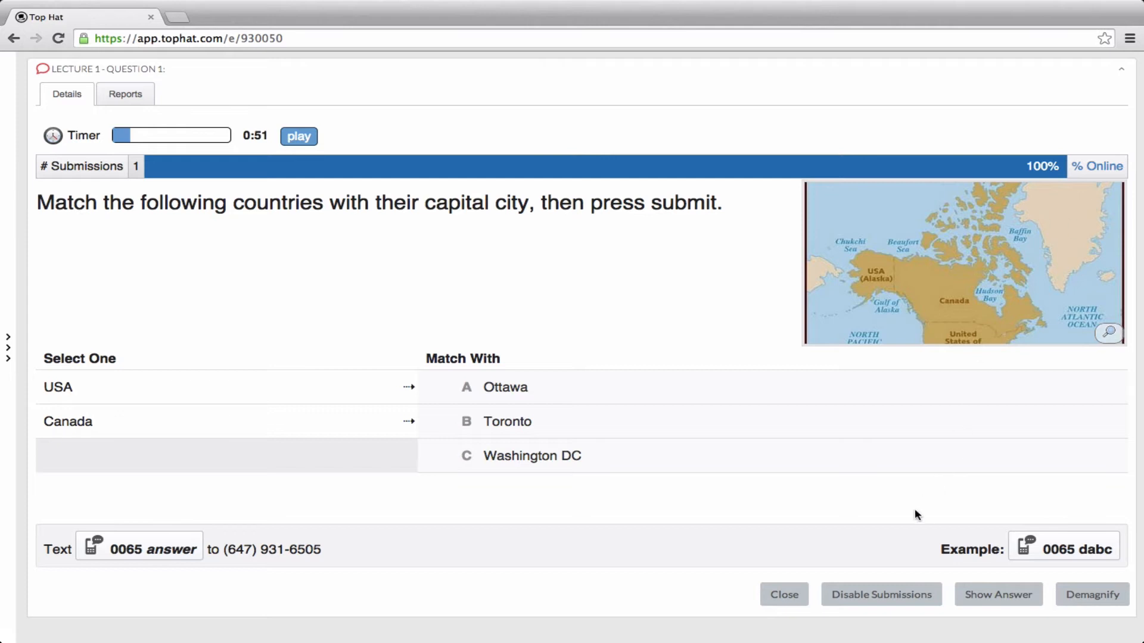
# - Disable student submissions for the displayed question and close it
pyautogui.click(870, 605)
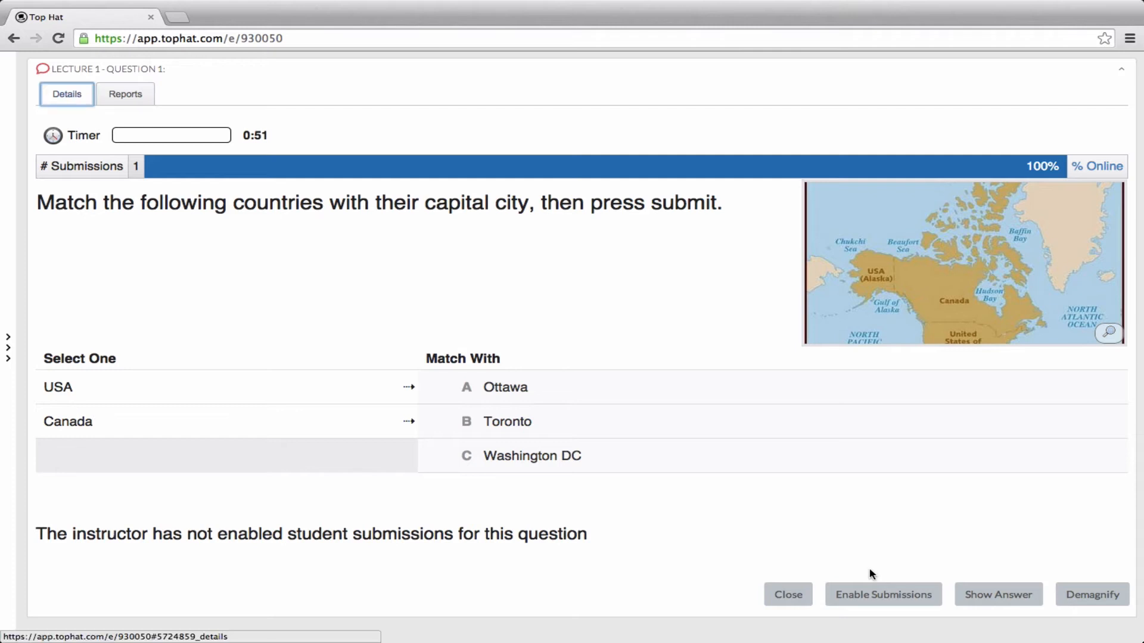
pyautogui.click(799, 601)
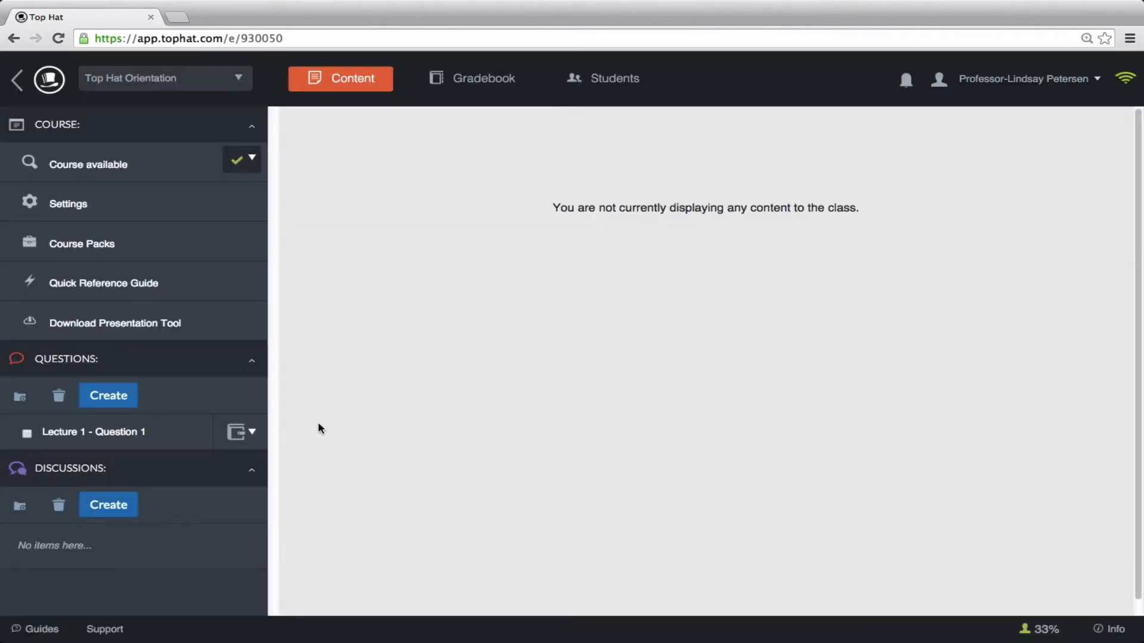
# - Open the status options for Lecture 1 - Question 1
pyautogui.click(252, 432)
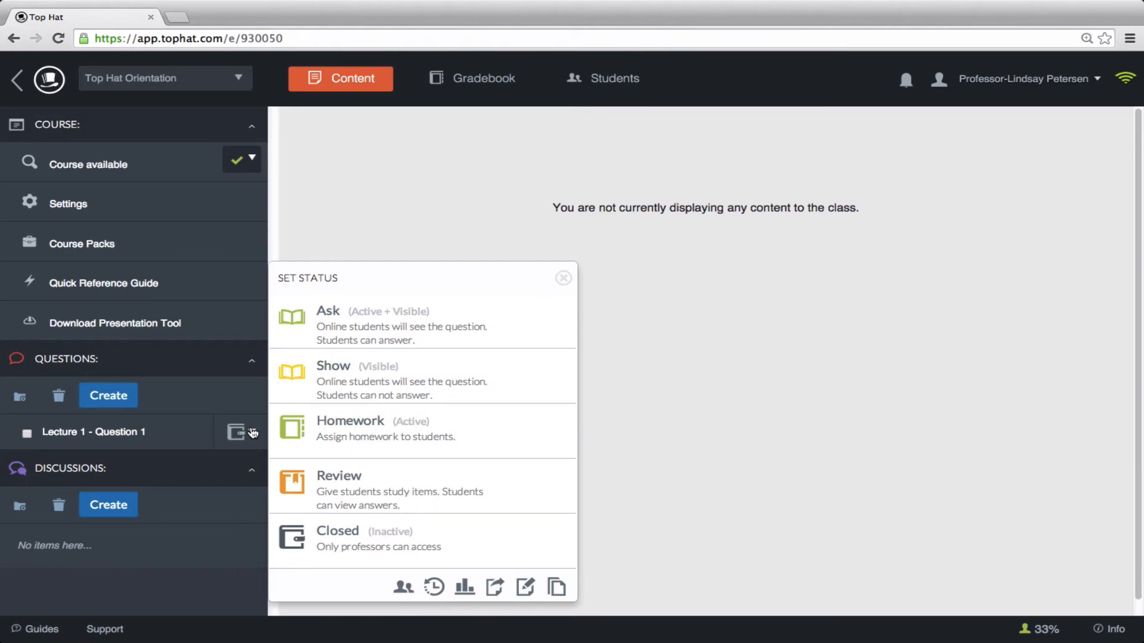